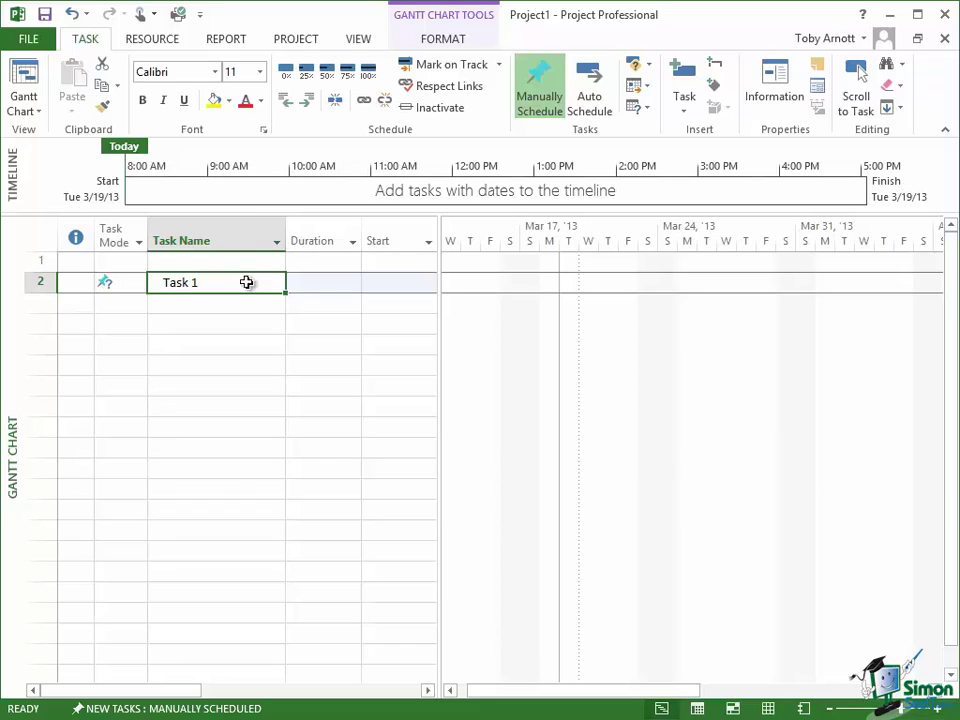
# Bring up the mini toolbar on the Task 1 cell and expand its font list
pyautogui.rightClick(214, 289)
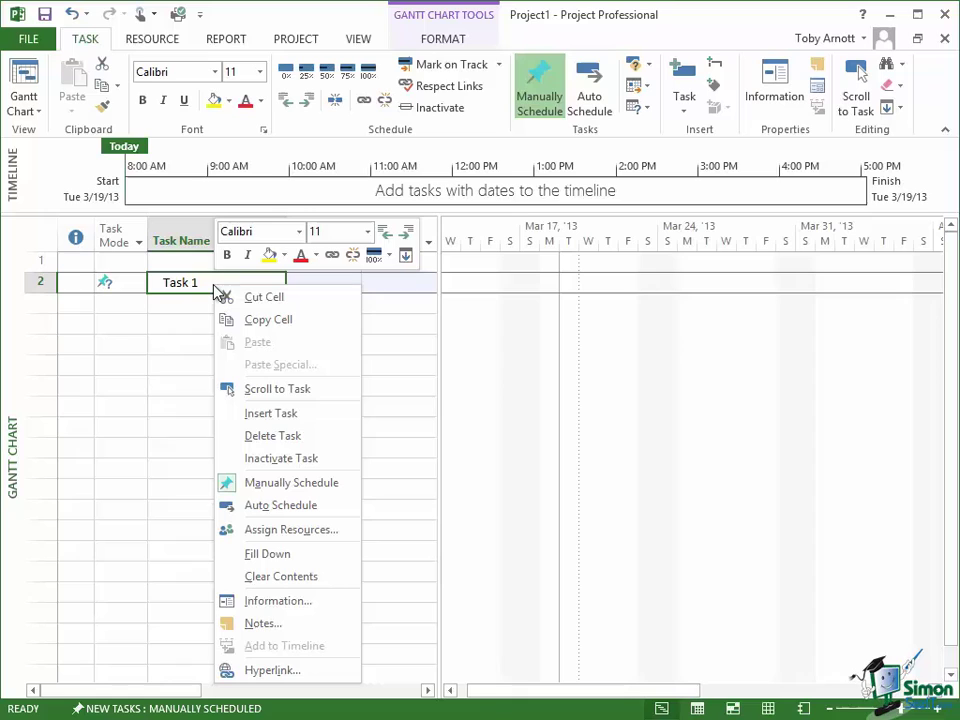
pyautogui.click(300, 234)
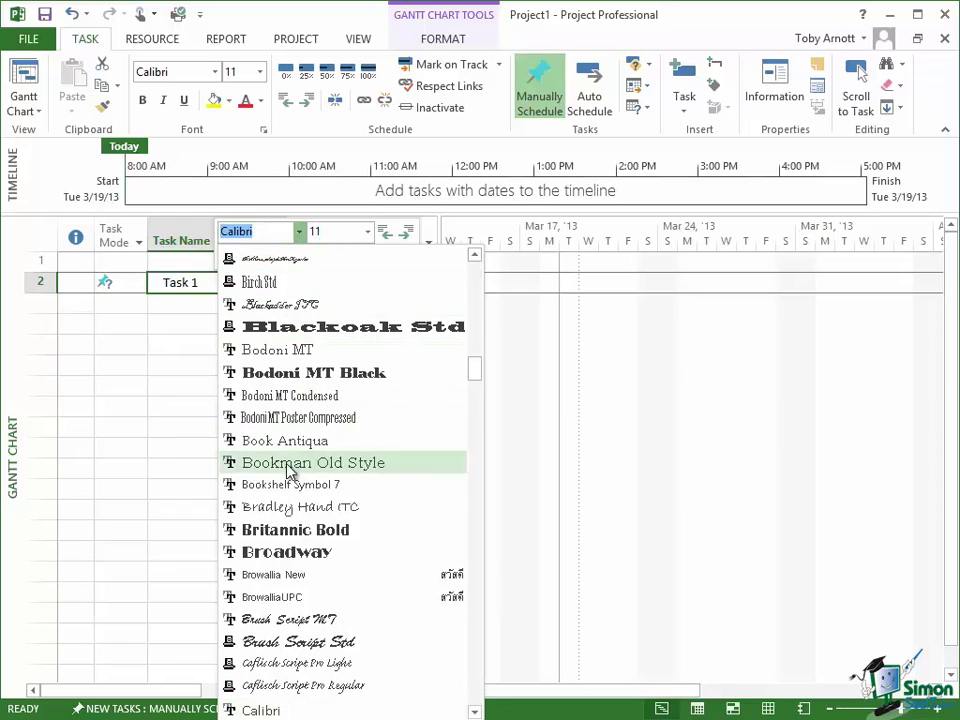
# Apply Broadway to the Task 1 name and show the % Complete choices
pyautogui.click(285, 560)
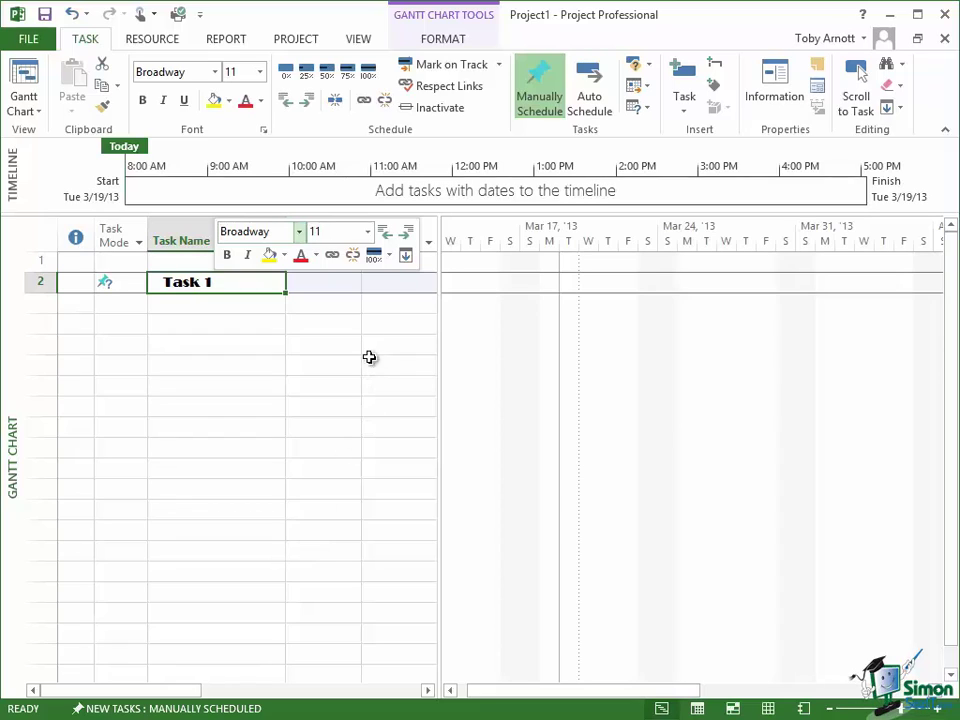
pyautogui.click(391, 257)
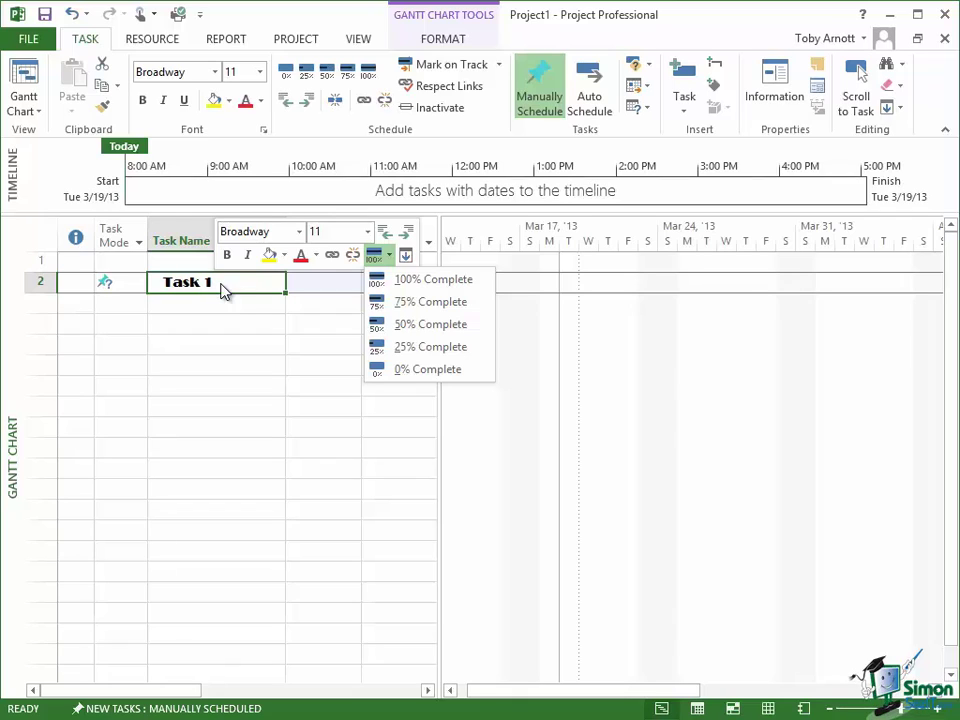
# Dismiss the percent-complete list and undo Broadway, restoring Task 1 to Calibri 11
pyautogui.press('Escape')
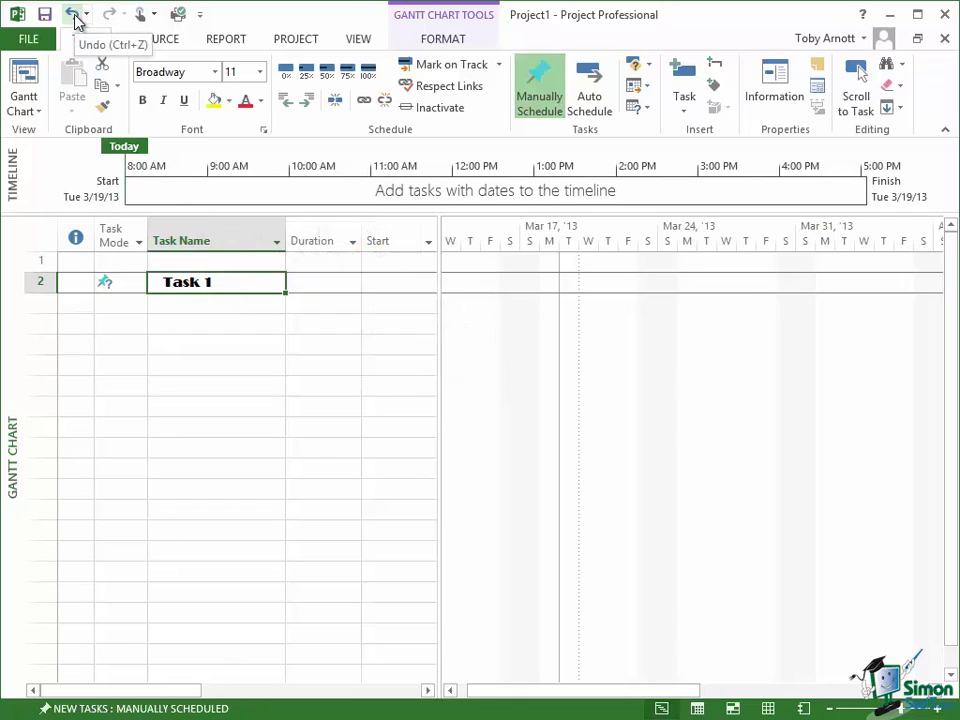
pyautogui.click(74, 16)
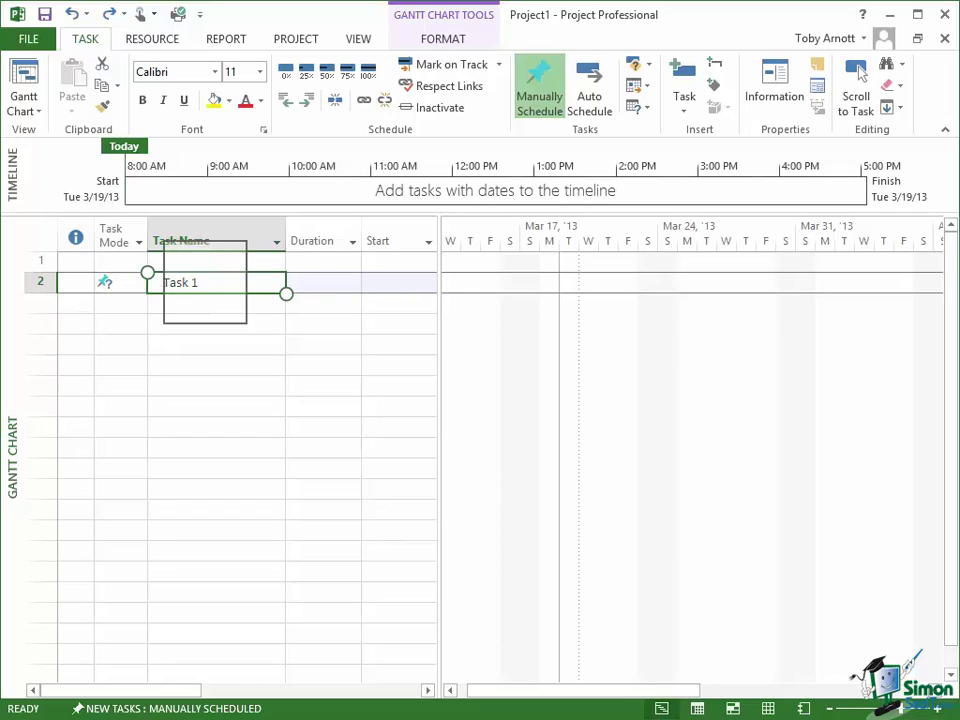
# Show the touch-mode mini toolbar for the Task 1 cell
pyautogui.rightClick(207, 288)
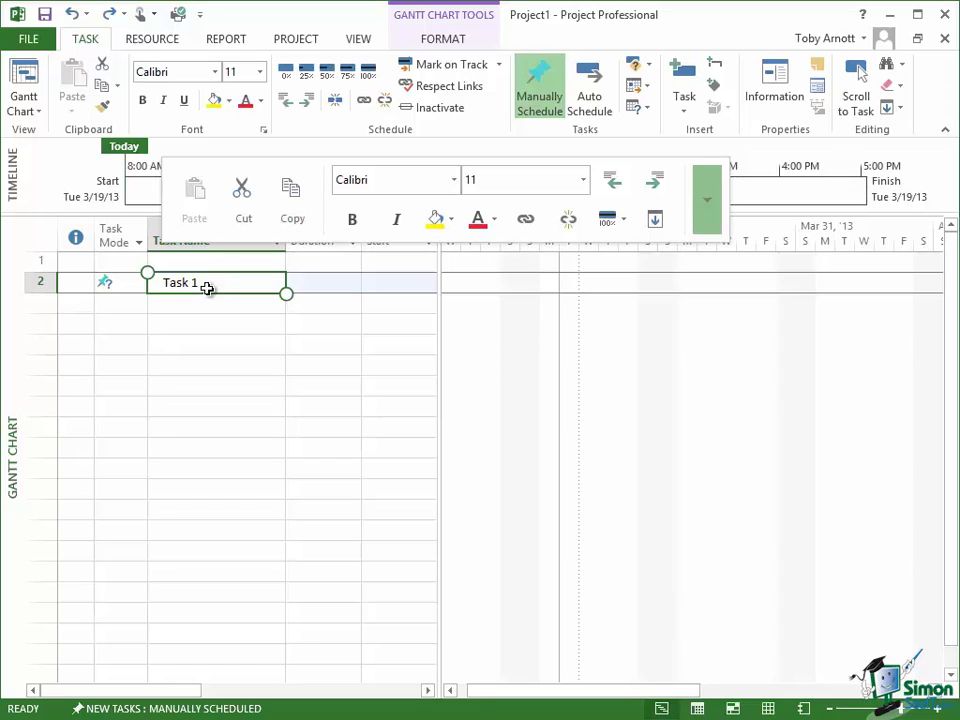
# Expand the touch toolbar's task commands such as scroll to, insert, delete and schedule
pyautogui.click(707, 199)
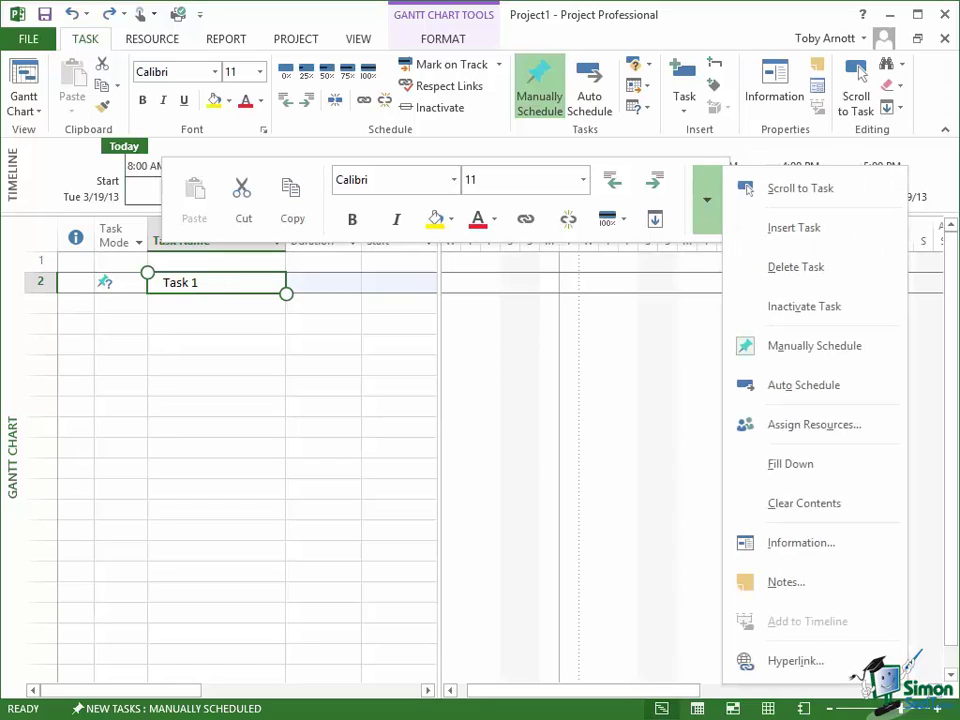